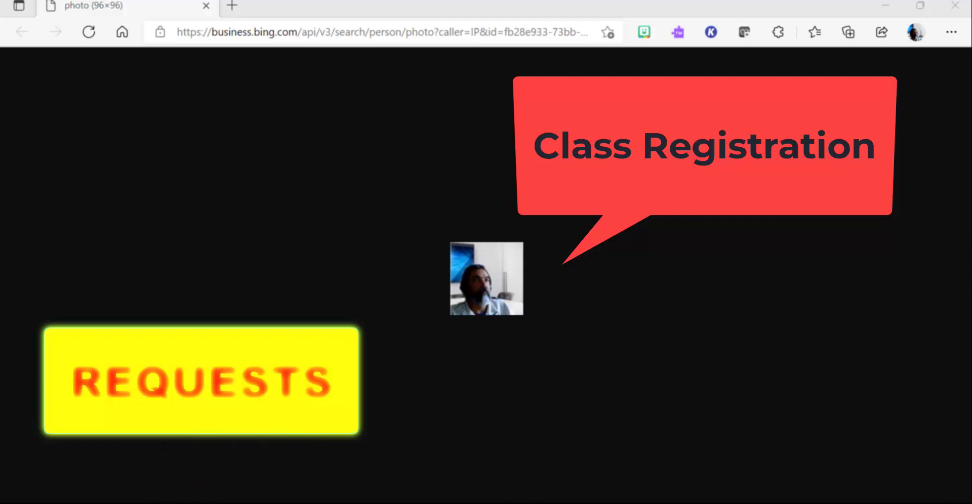
Step: Bring the InPrivate Edge window with the UCS app launcher to the front
{"action": "left_click", "coordinate": [112, 421]}
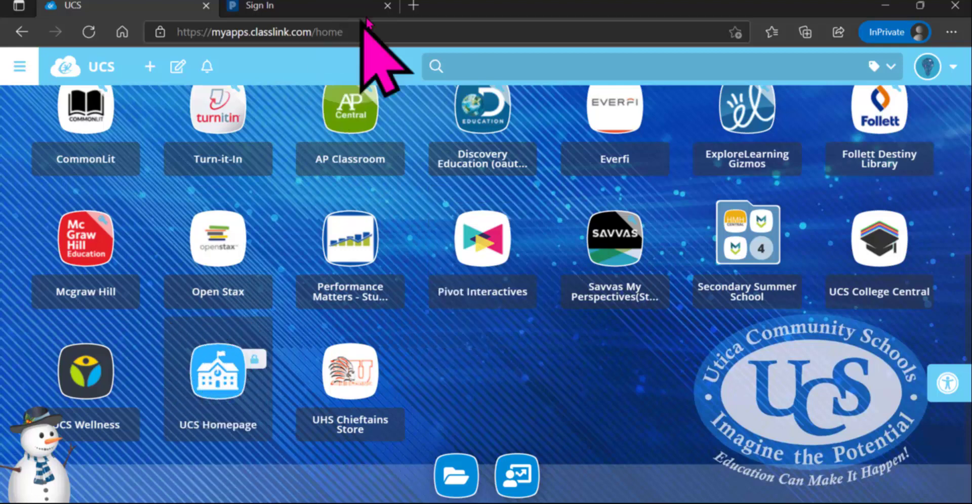
Step: Load uticak12.org in a new InPrivate browser tab
{"action": "left_click", "coordinate": [414, 5]}
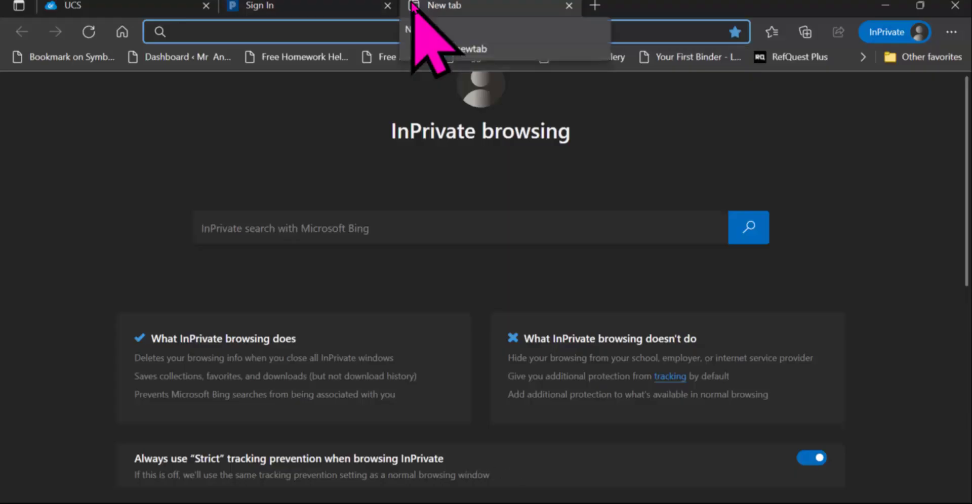
{"action": "type", "text": "uticak"}
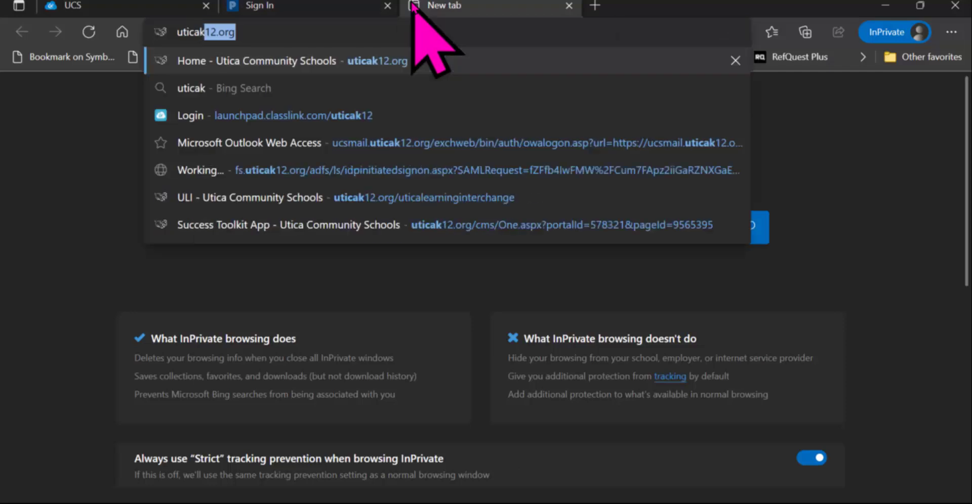
{"action": "type", "text": "12.org"}
{"action": "key", "text": "Return"}
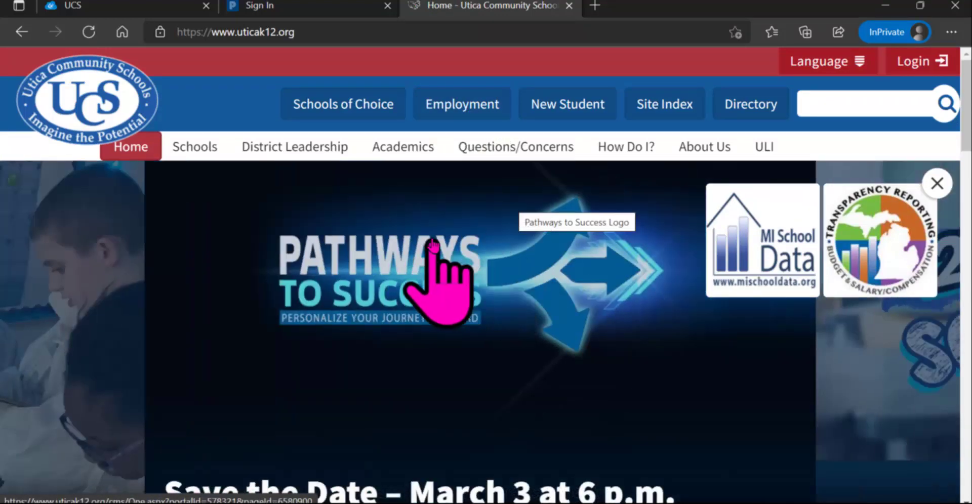
Step: Go through the Students quick links to the Secondary Links resource list
{"action": "scroll", "coordinate": [200, 203], "scroll_direction": "down", "scroll_amount": 3}
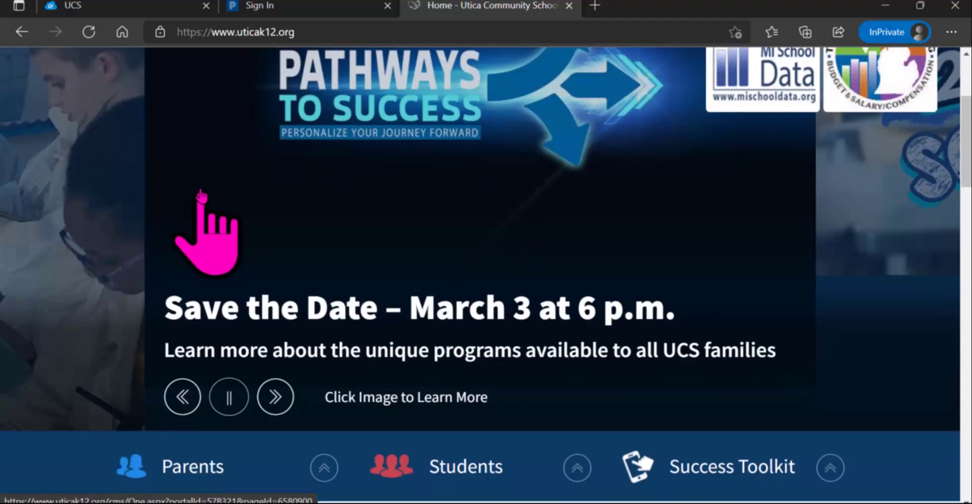
{"action": "scroll", "coordinate": [200, 199], "scroll_direction": "down", "scroll_amount": 3}
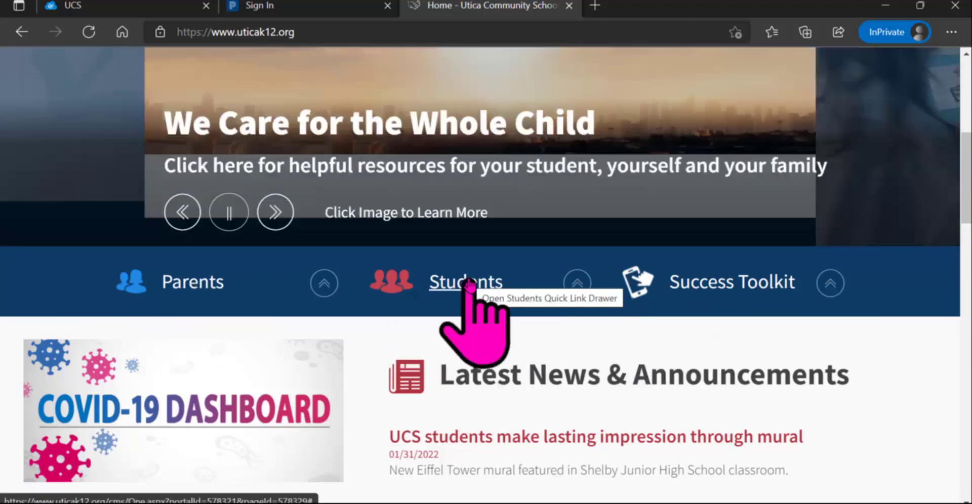
{"action": "left_click", "coordinate": [468, 287]}
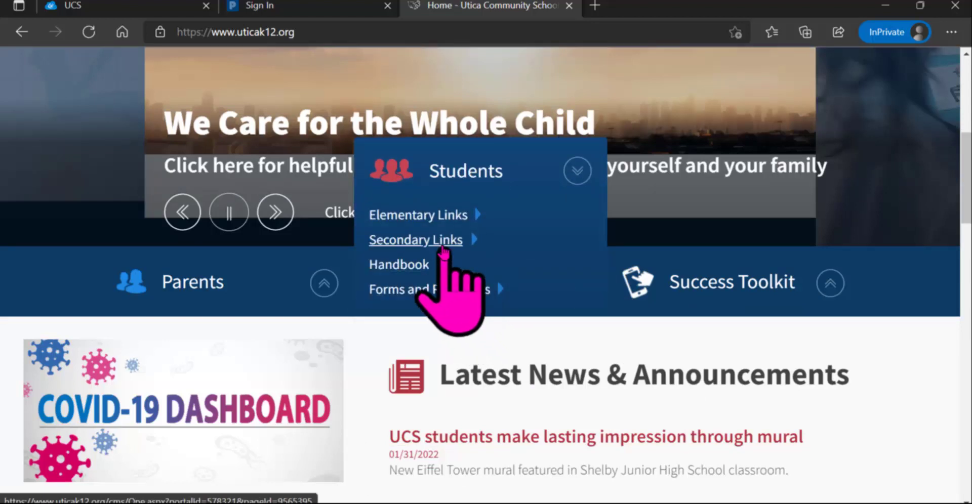
{"action": "left_click", "coordinate": [442, 242]}
{"action": "scroll", "coordinate": [292, 177], "scroll_direction": "down", "scroll_amount": 7}
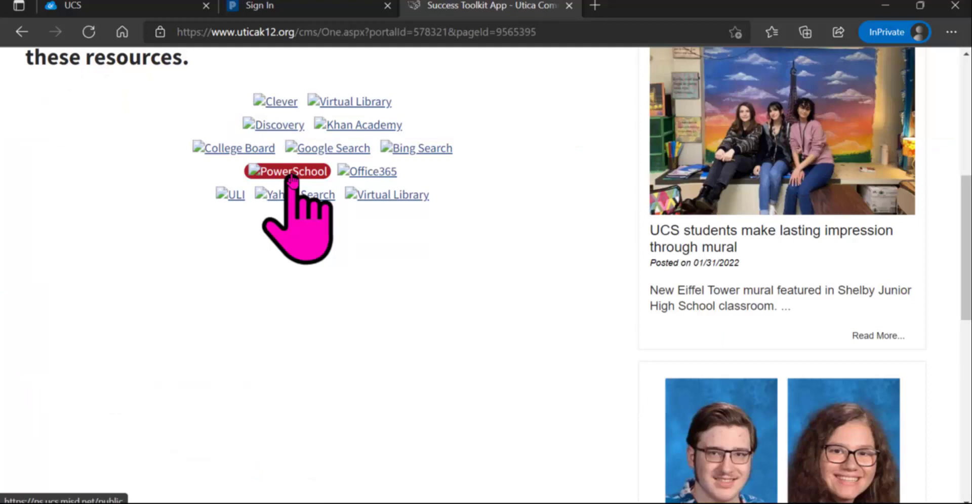
Step: Open PowerSchool's Student Sign In and sign in with the student's ID and password
{"action": "left_click", "coordinate": [292, 175]}
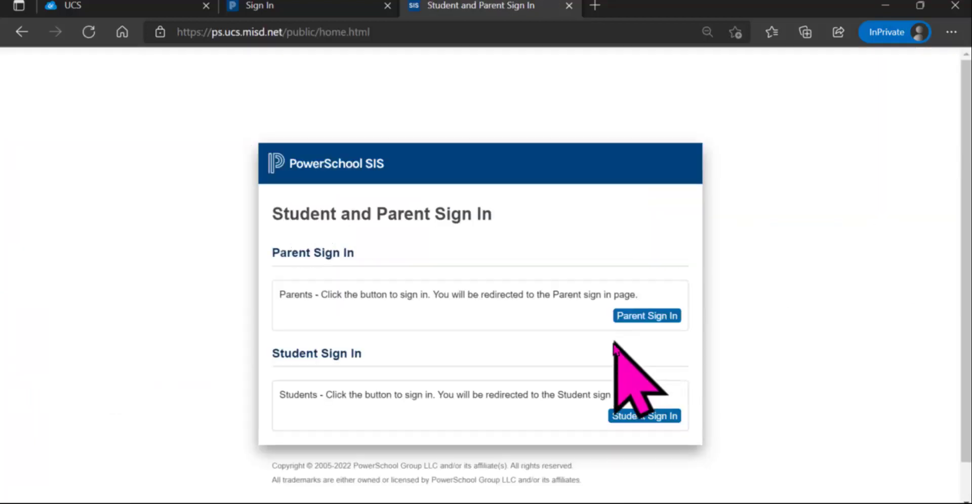
{"action": "left_click", "coordinate": [655, 417]}
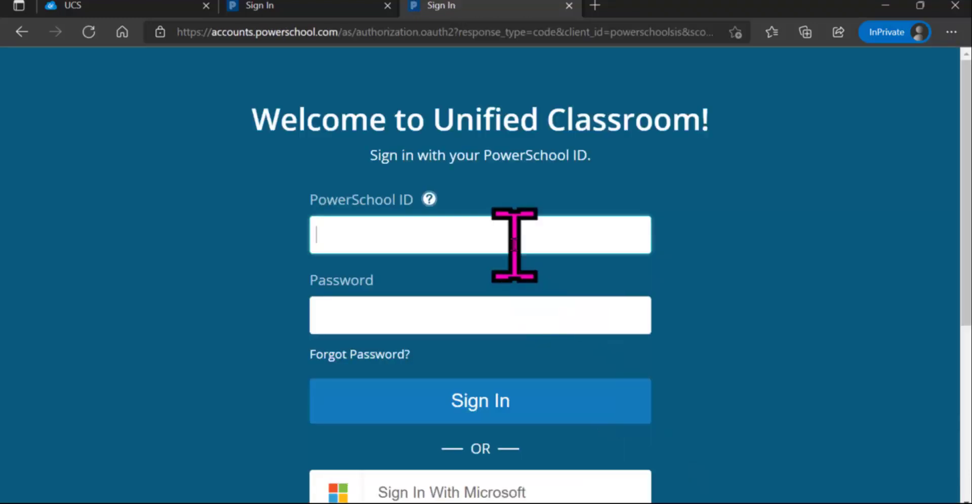
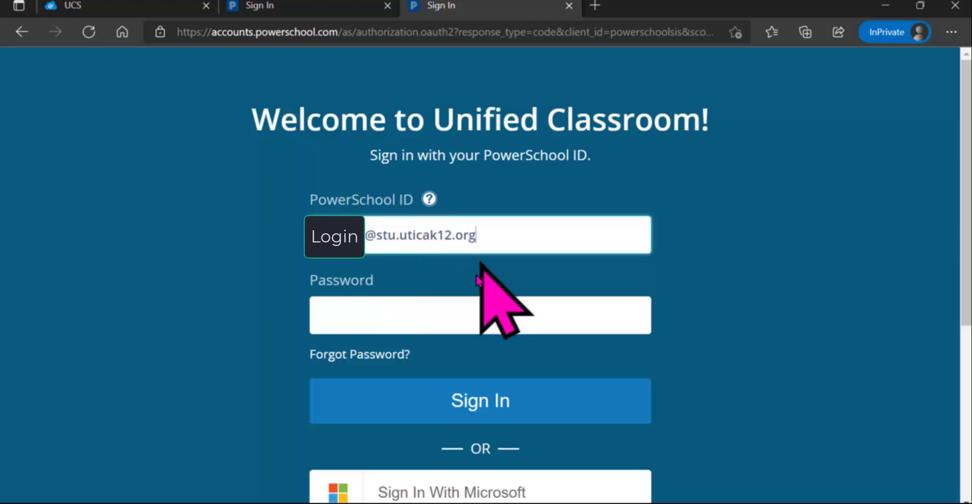
{"action": "left_click", "coordinate": [424, 315]}
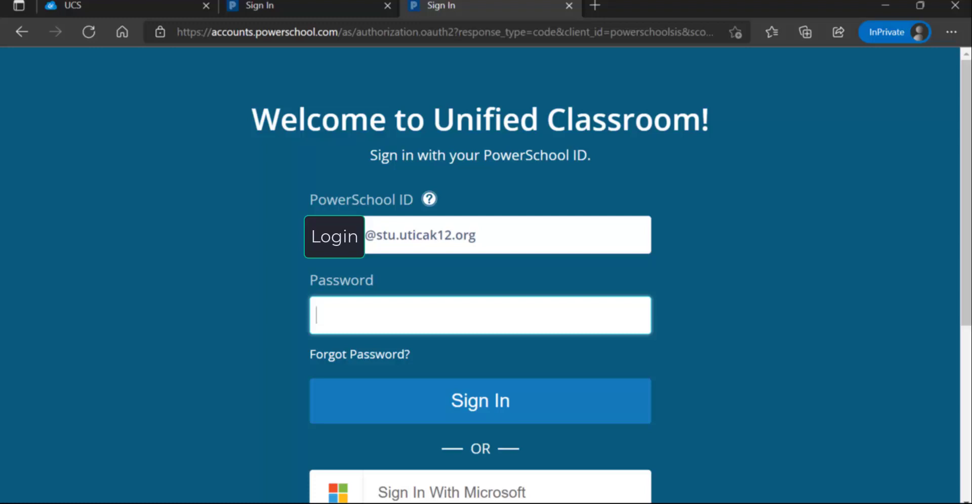
{"action": "type", "text": "••••••••"}
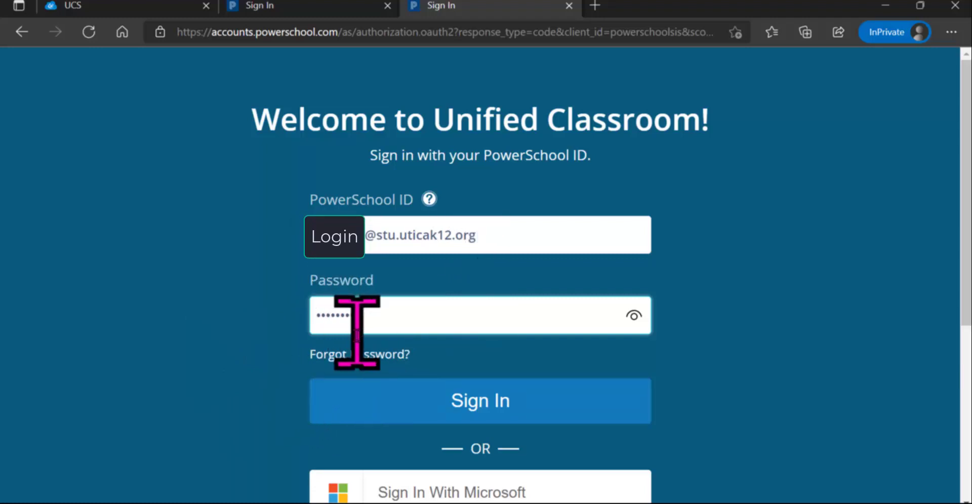
{"action": "left_click", "coordinate": [465, 416]}
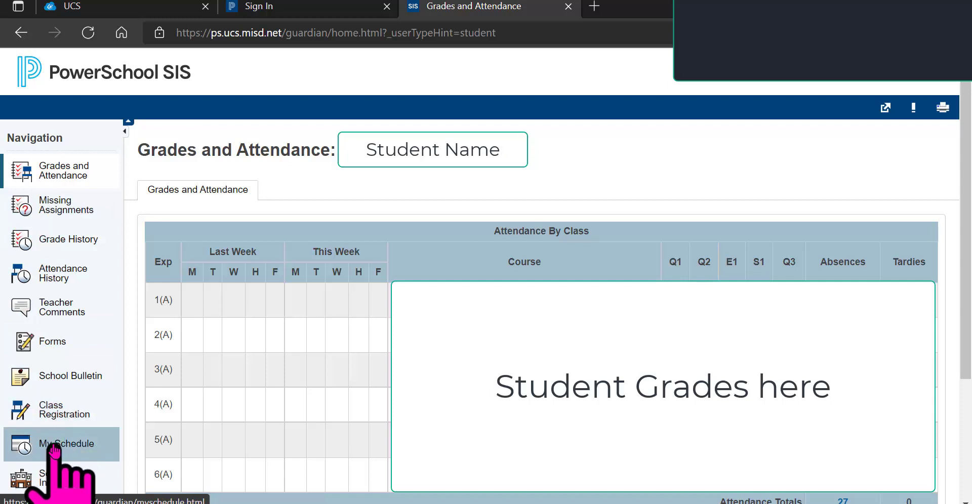
Step: Open Class Registration from the left Navigation panel
{"action": "left_click", "coordinate": [52, 413]}
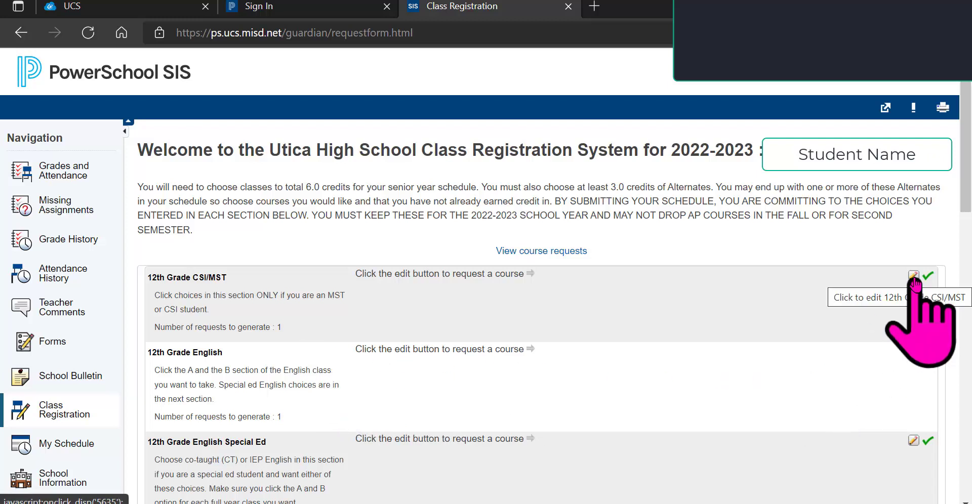
{"action": "left_click", "coordinate": [914, 279]}
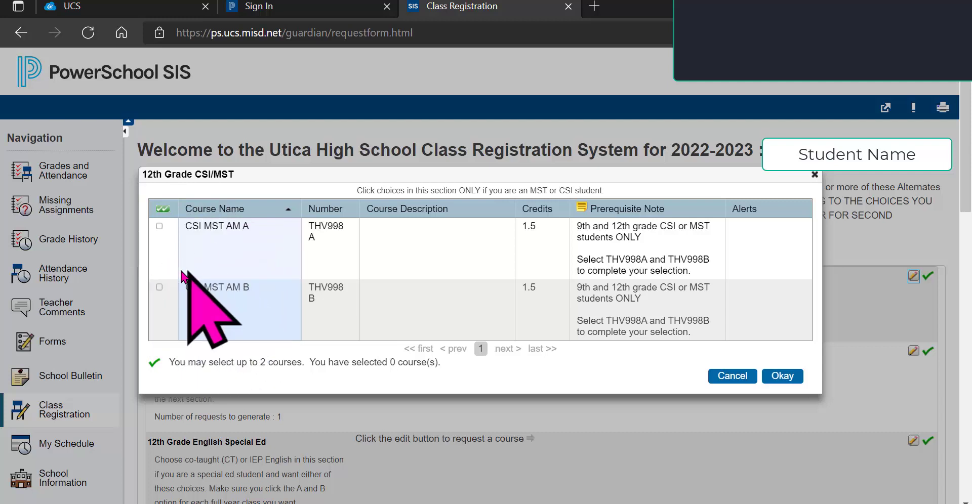
{"action": "left_click", "coordinate": [732, 376]}
{"action": "scroll", "coordinate": [653, 304], "scroll_direction": "down", "scroll_amount": 5}
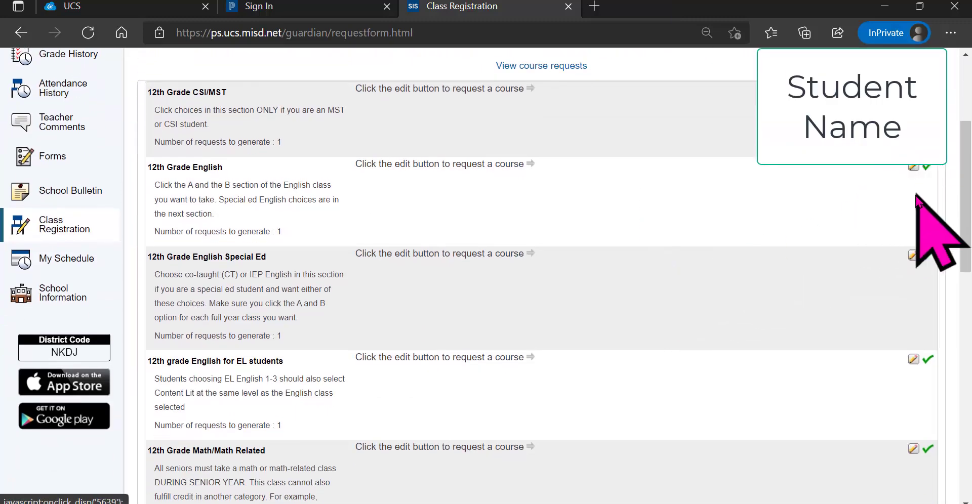
{"action": "scroll", "coordinate": [750, 304], "scroll_direction": "down", "scroll_amount": 7}
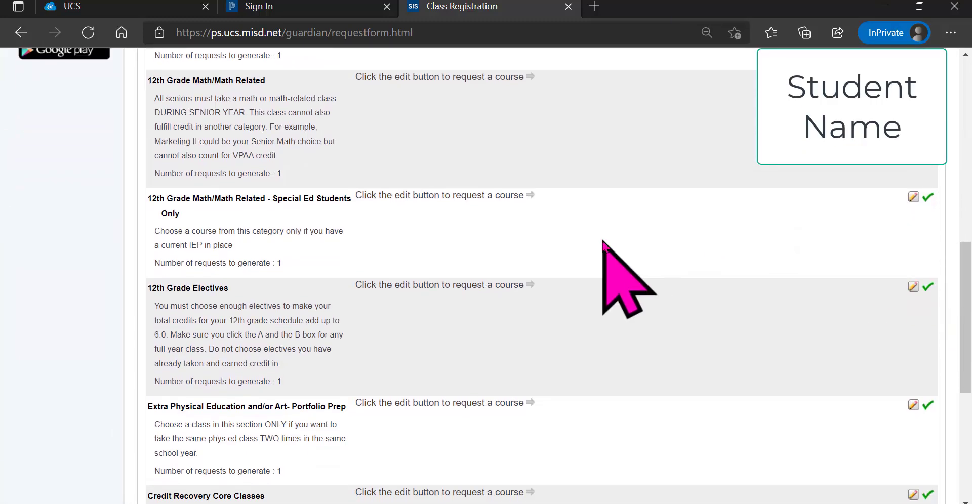
{"action": "scroll", "coordinate": [633, 233], "scroll_direction": "down", "scroll_amount": 6}
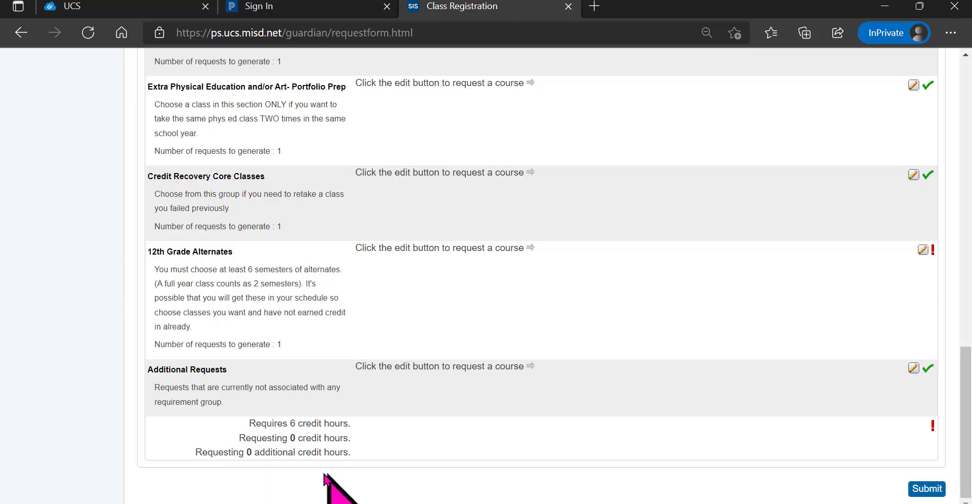
{"action": "scroll", "coordinate": [684, 400], "scroll_direction": "up", "scroll_amount": 15}
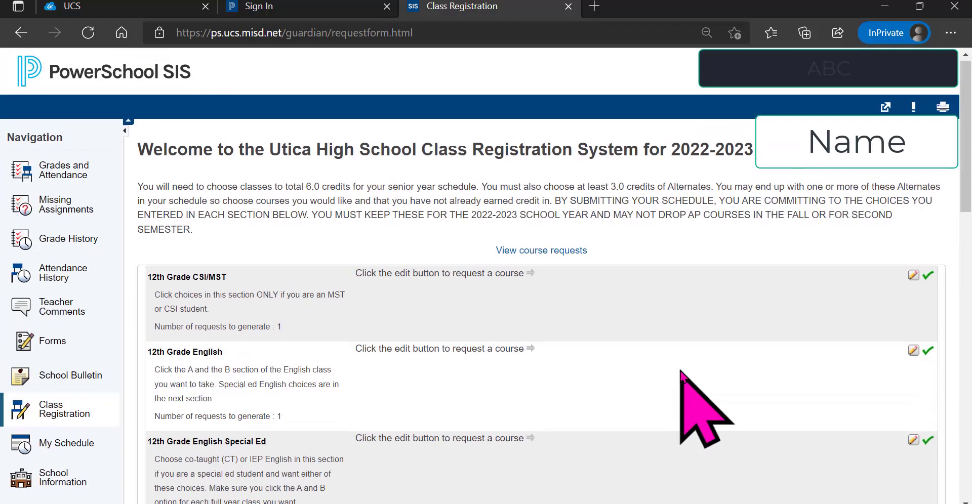
Step: Check the student's course requests, then browse and close the Course Catalog
{"action": "left_click", "coordinate": [540, 253]}
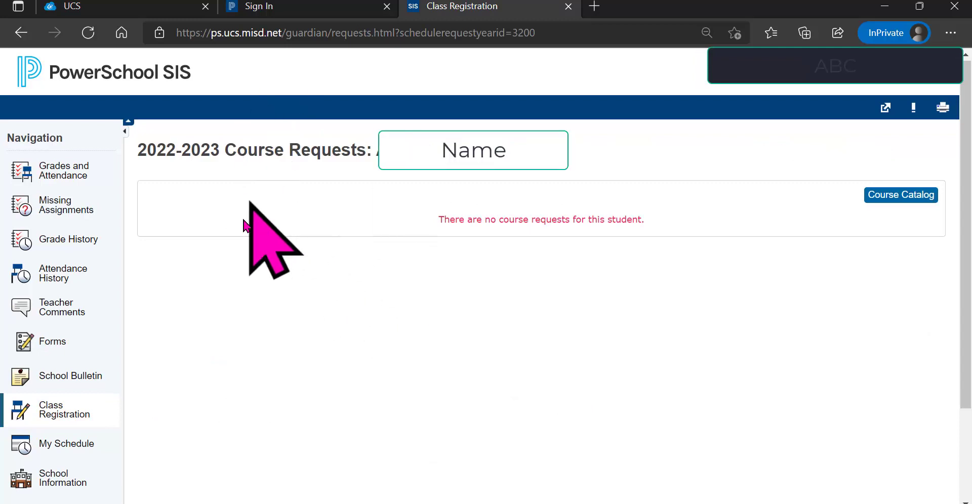
{"action": "left_click", "coordinate": [896, 197]}
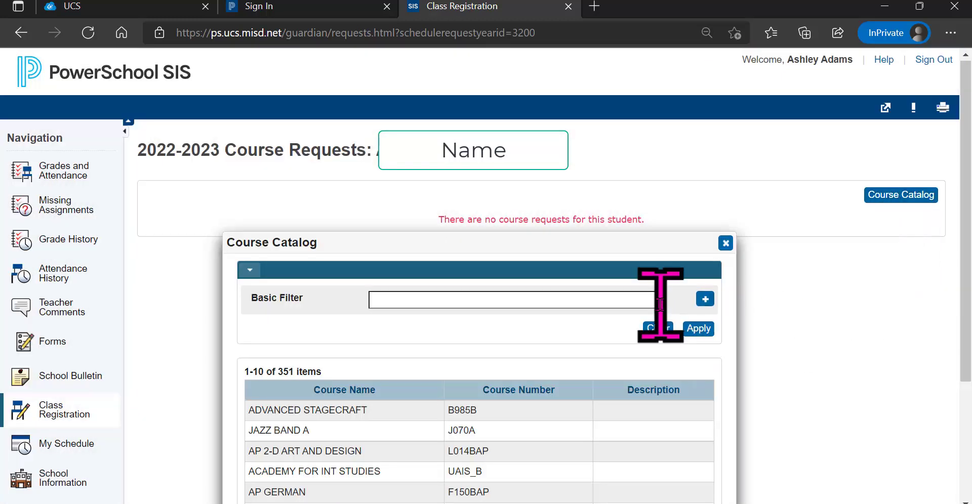
{"action": "scroll", "coordinate": [628, 324], "scroll_direction": "down", "scroll_amount": 3}
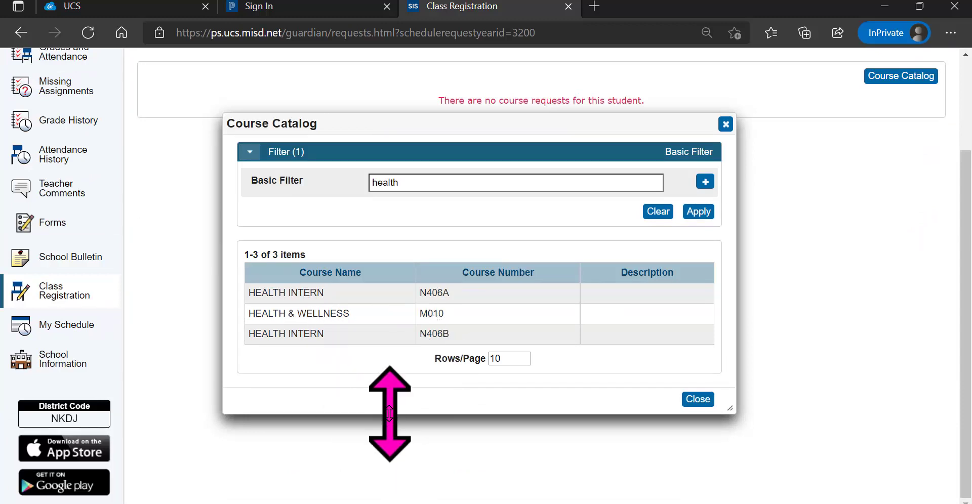
{"action": "key", "text": "Escape"}
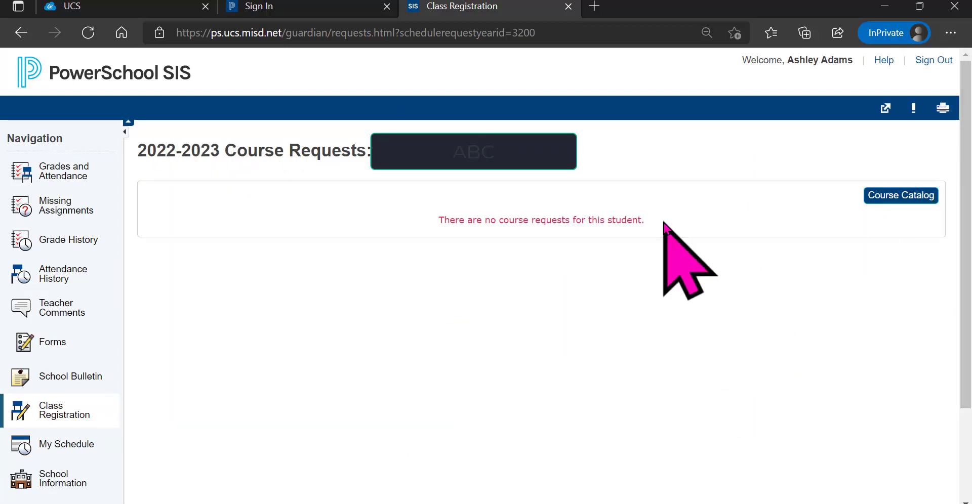
Step: Return to the Class Registration form and scroll down to the Submit button and back
{"action": "left_click", "coordinate": [11, 24]}
{"action": "scroll", "coordinate": [698, 334], "scroll_direction": "down", "scroll_amount": 20}
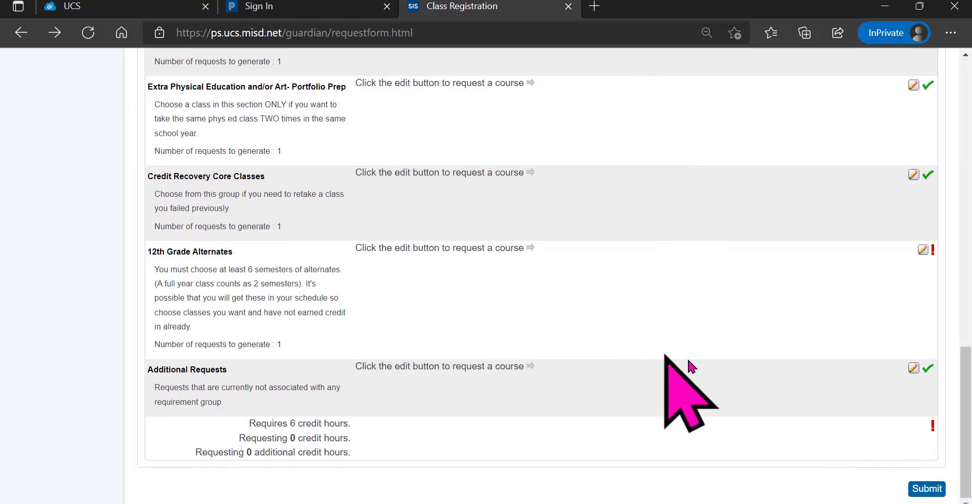
{"action": "scroll", "coordinate": [532, 349], "scroll_direction": "up", "scroll_amount": 15}
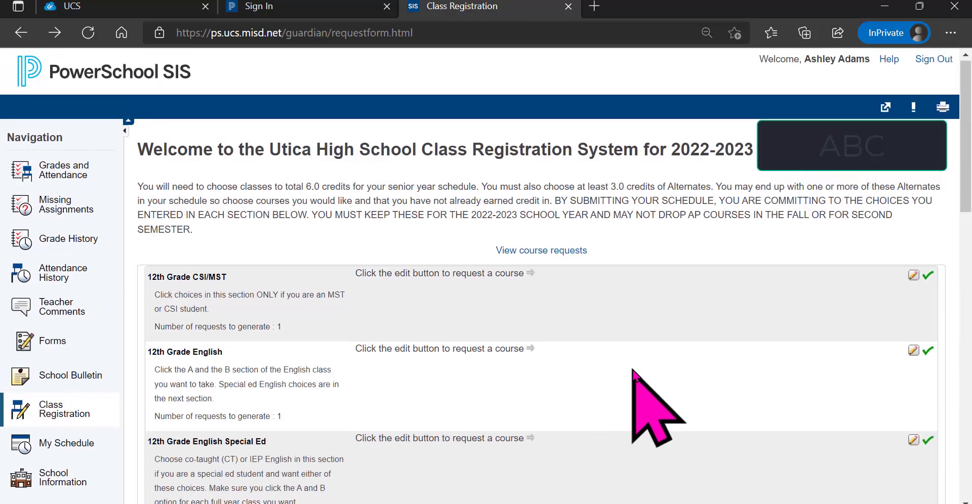